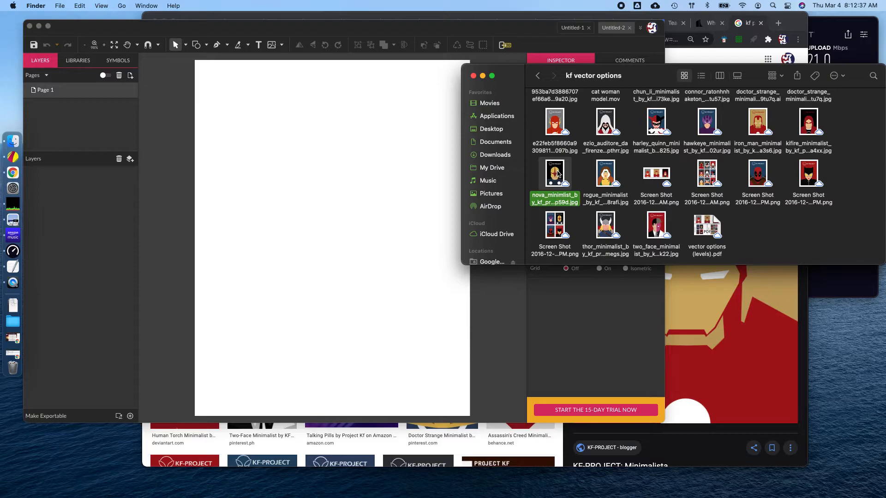
# Step: Import the nova_minimlist image into the page and move it to about X 0.9, Y 0.06 in so it fills the page's height
pyautogui.moveTo(555, 172); pyautogui.dragTo(319, 163)
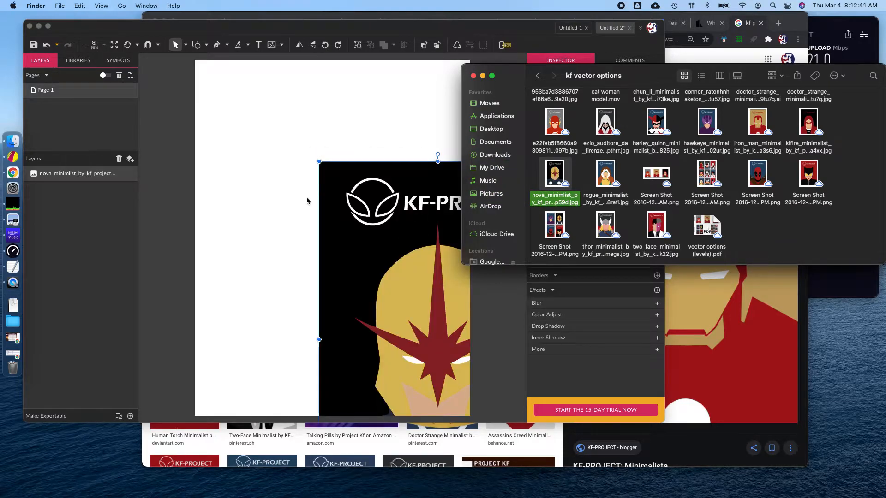
pyautogui.click(307, 199)
pyautogui.moveTo(428, 278); pyautogui.dragTo(332, 179)
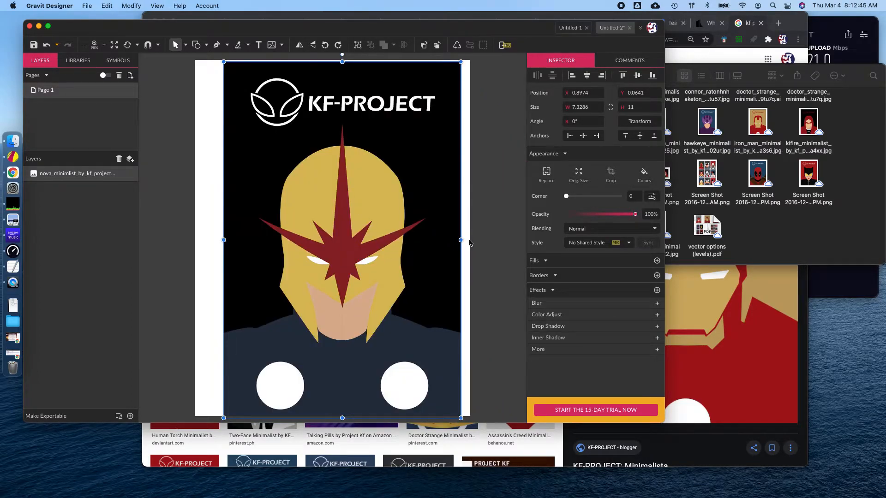
pyautogui.click(470, 243)
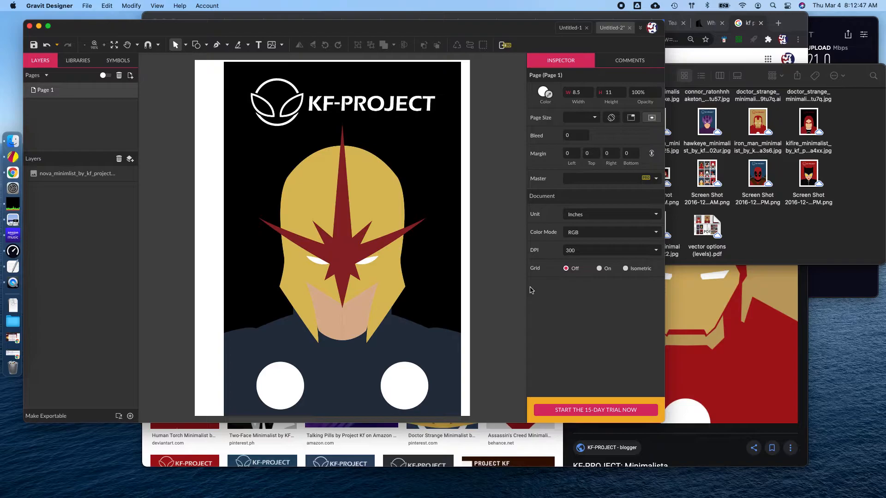
# Step: Try resizing the Nova image freely from its upper-right corner without keeping proportions, and undo the resizing
pyautogui.scroll(-2, 367, 195)
pyautogui.scroll(2, 366, 193)
pyautogui.click(365, 196)
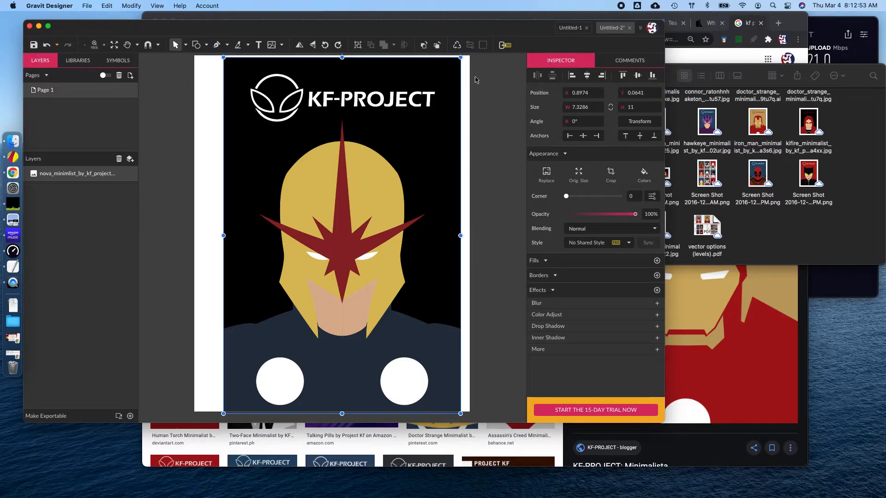
pyautogui.click(461, 58)
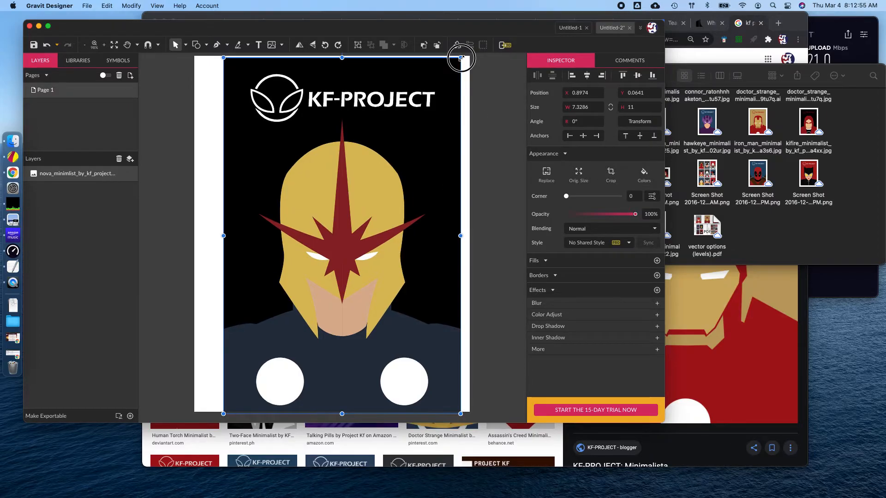
pyautogui.moveTo(461, 58); pyautogui.dragTo(323, 98)
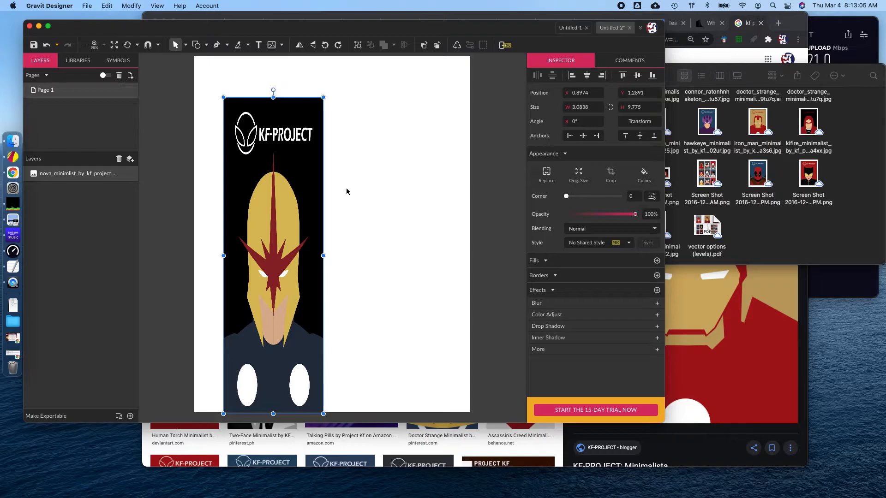
pyautogui.moveTo(323, 98); pyautogui.dragTo(444, 290)
pyautogui.press('super+z')
pyautogui.press('super+z')
pyautogui.press('super+z')
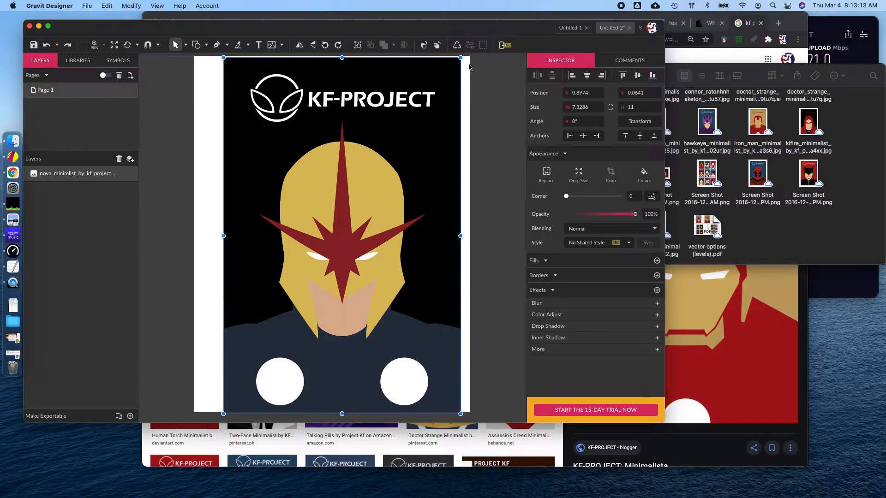
# Step: Try to scale the Nova image down from its upper-right corner to about 3.76 × 3.65 in
pyautogui.moveTo(460, 58); pyautogui.dragTo(345, 296)
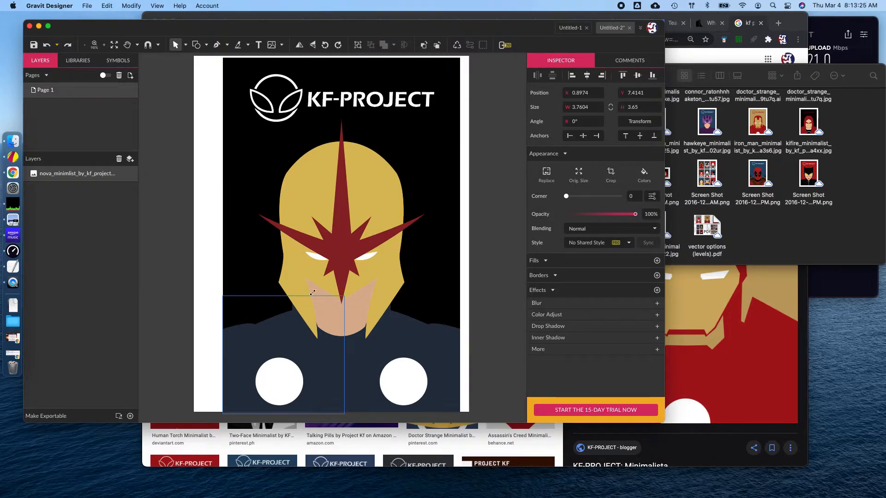
pyautogui.click(429, 195)
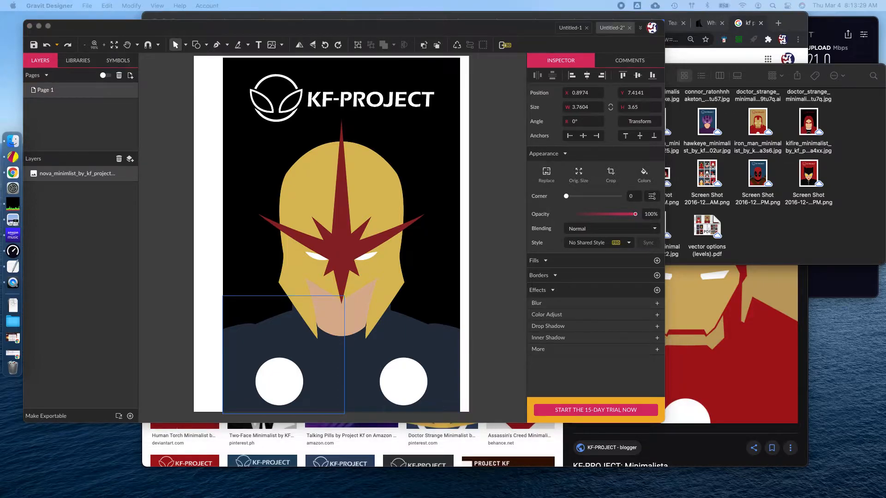
pyautogui.click(385, 184)
pyautogui.scroll(-1, 387, 183)
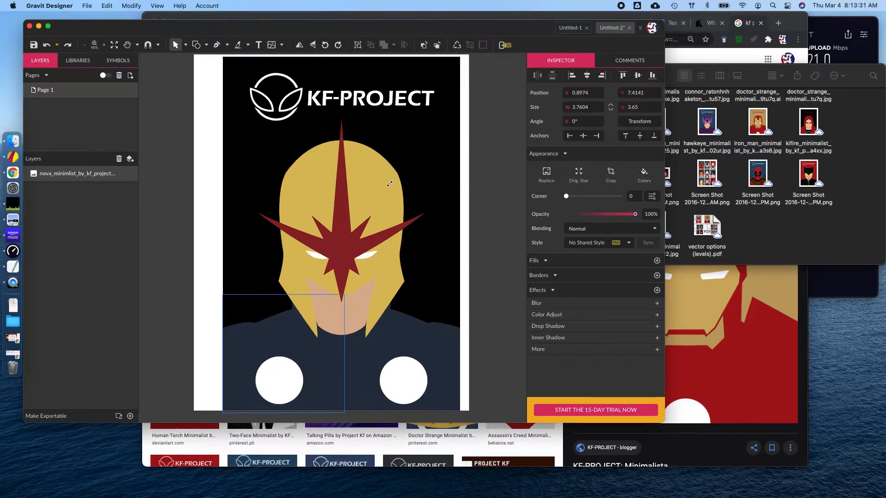
pyautogui.click(39, 184)
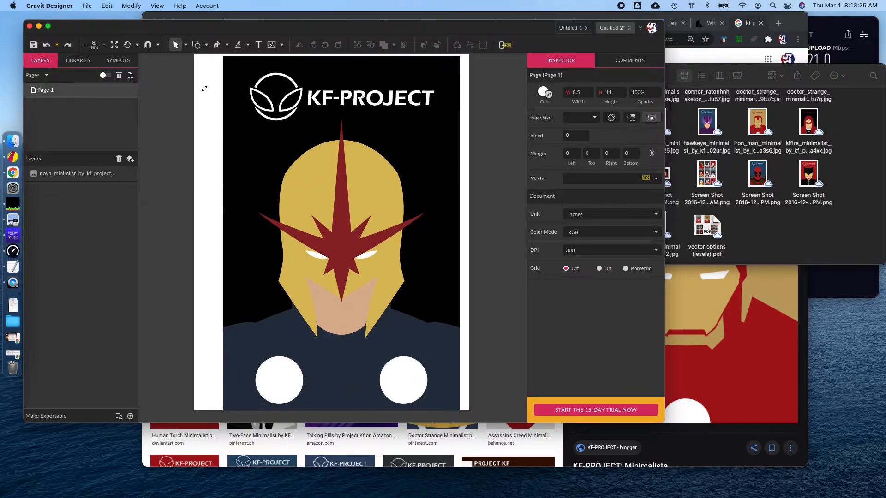
pyautogui.scroll(-3, 300, 184)
pyautogui.scroll(2, 300, 184)
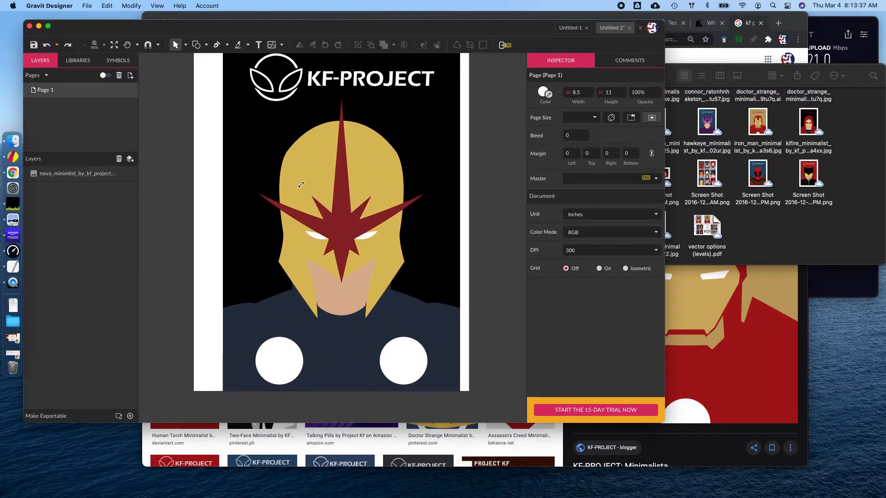
# Step: Scale the Nova image proportionally to about 4.06 × 6.09 in and move it beside the page's left edge
pyautogui.click(77, 174)
pyautogui.scroll(2, 465, 76)
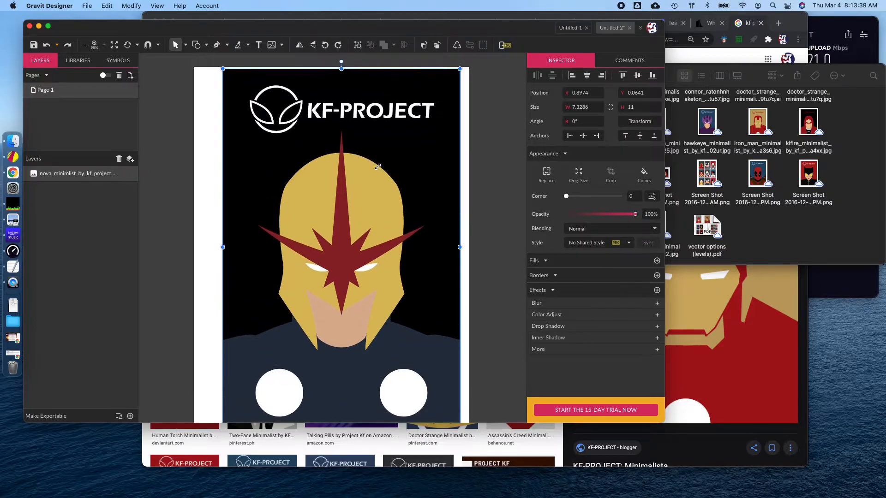
pyautogui.moveTo(459, 71); pyautogui.dragTo(353, 229)
pyautogui.moveTo(297, 290); pyautogui.dragTo(271, 207)
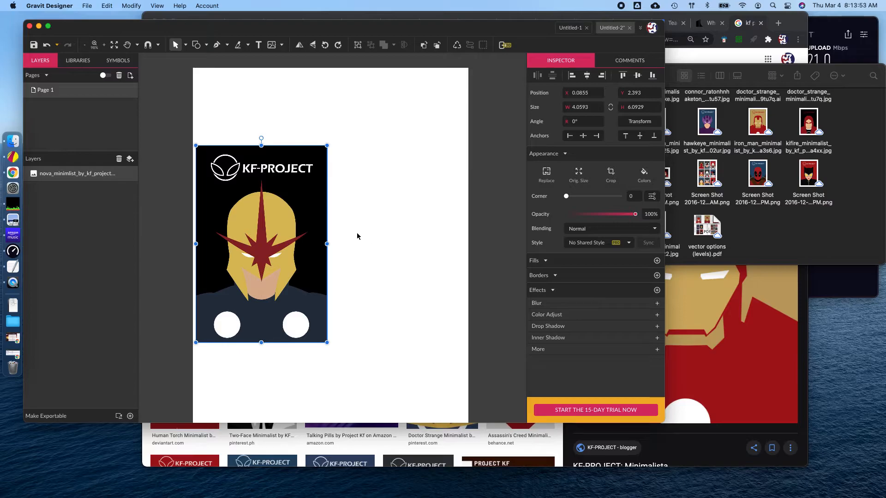
# Step: Draw a closed nine-point straight-sided Pen path about 1.91 × 2.75 in on the blank area beside the image, and delete it
pyautogui.scroll(1, 311, 263)
pyautogui.scroll(1, 311, 265)
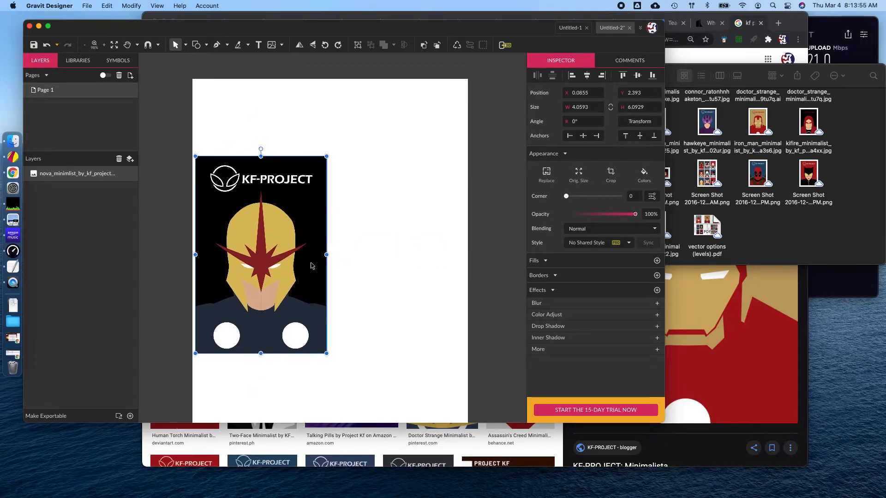
pyautogui.scroll(2, 339, 270)
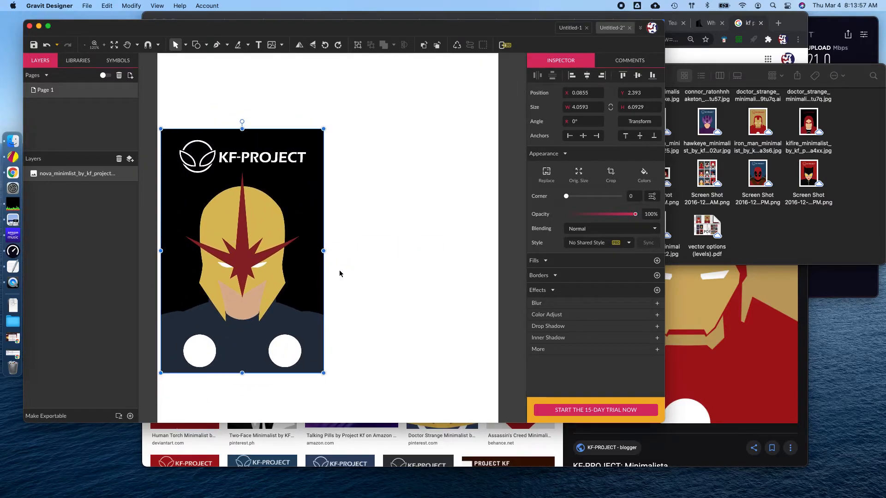
pyautogui.scroll(2, 286, 280)
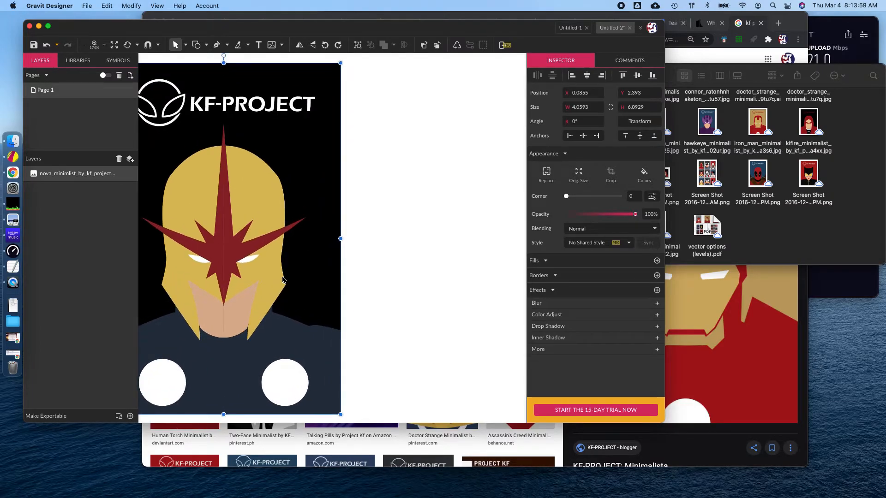
pyautogui.hscroll(-2, 374, 271)
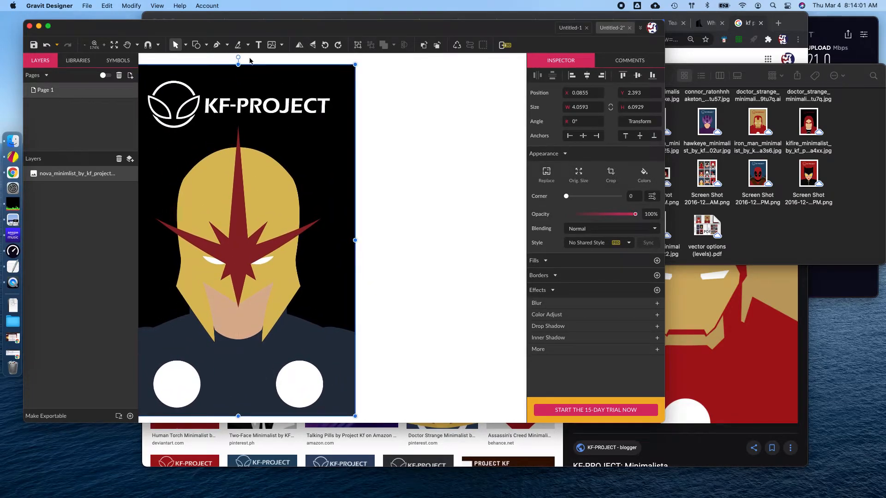
pyautogui.click(216, 44)
pyautogui.scroll(1, 279, 139)
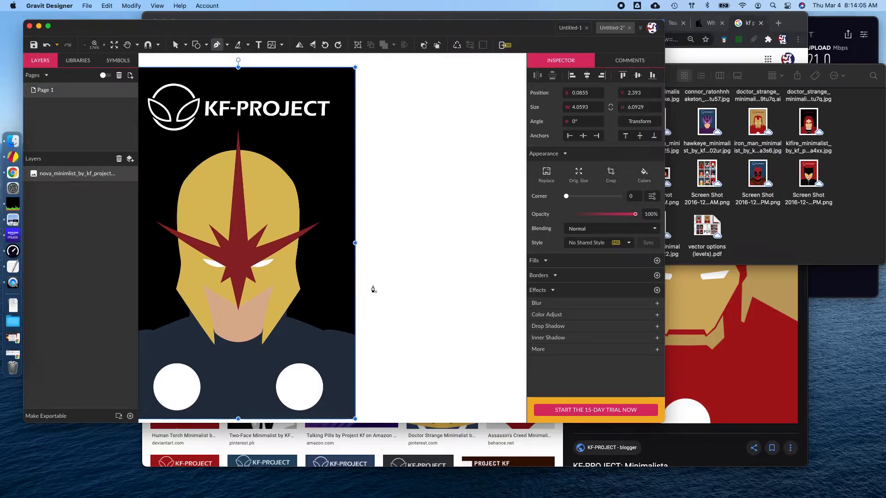
pyautogui.click(372, 286)
pyautogui.click(386, 191)
pyautogui.click(445, 158)
pyautogui.click(462, 189)
pyautogui.click(482, 240)
pyautogui.click(430, 200)
pyautogui.click(428, 246)
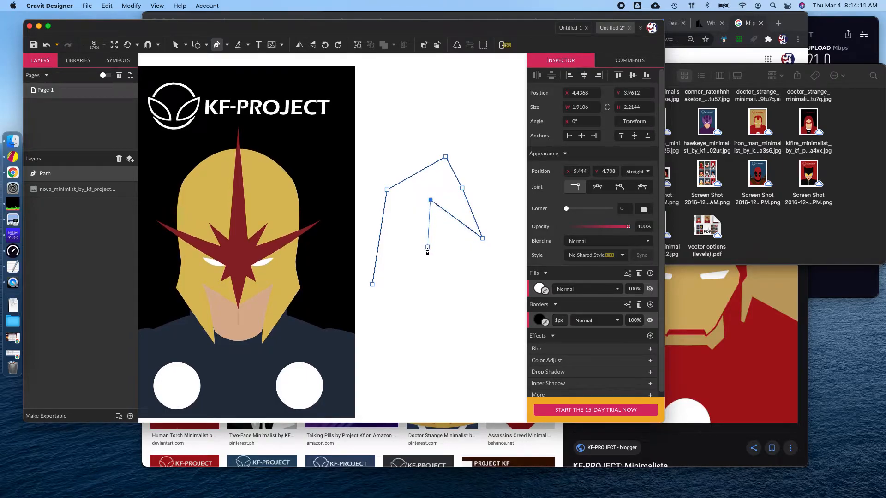
pyautogui.click(426, 251)
pyautogui.click(479, 273)
pyautogui.click(465, 315)
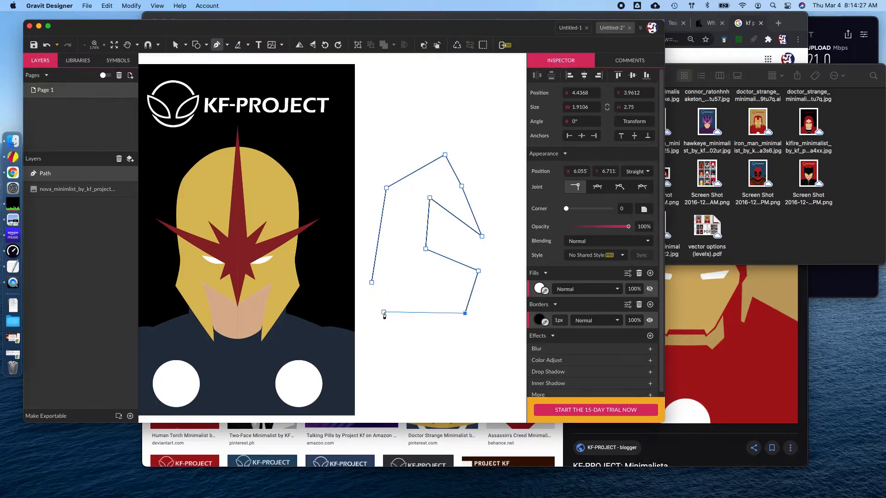
pyautogui.click(372, 283)
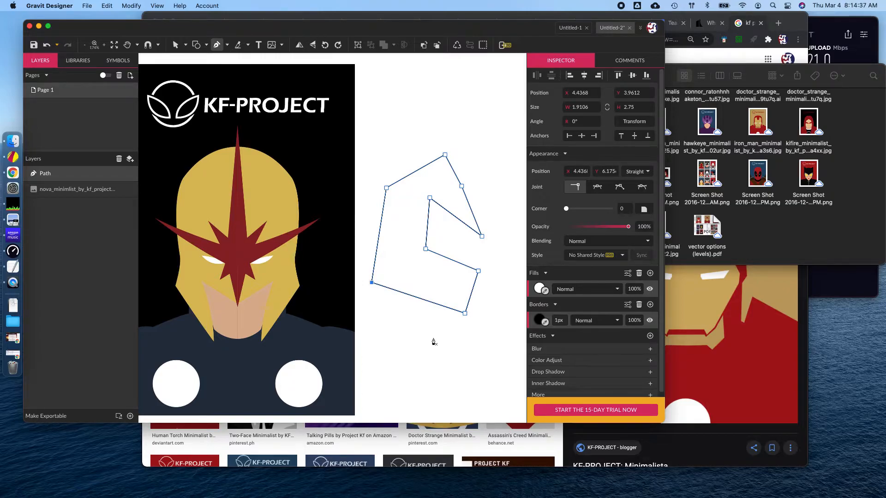
pyautogui.press('BackSpace')
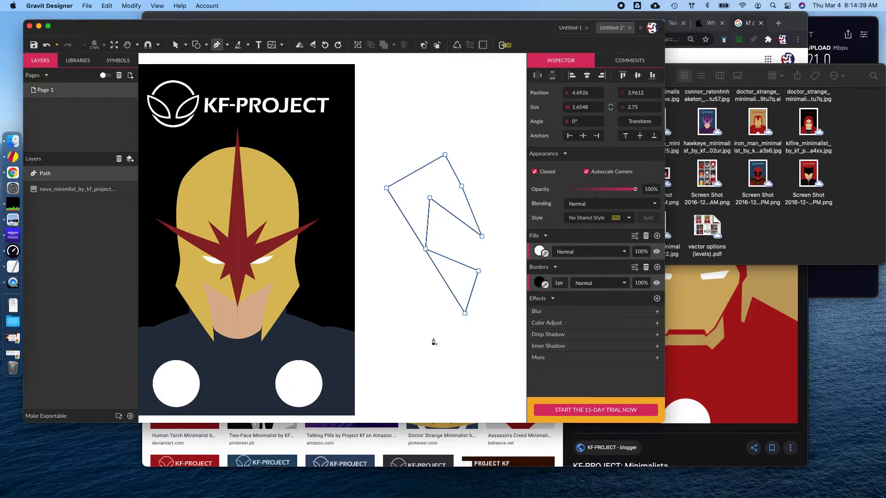
pyautogui.press('BackSpace')
# Step: Start a Pen path at the helmet's left jaw corner and add a curved point at the indentation beside the eye
pyautogui.hscroll(-3, 354, 320)
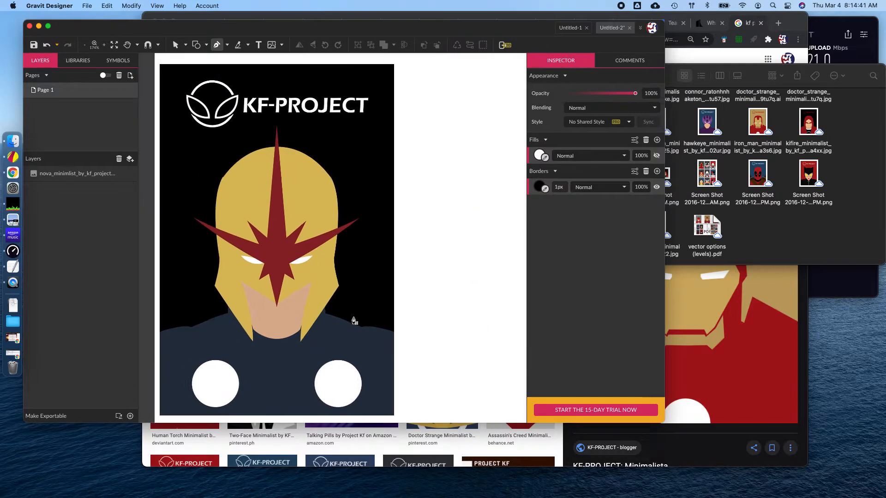
pyautogui.hscroll(-2, 354, 320)
pyautogui.scroll(-1, 353, 316)
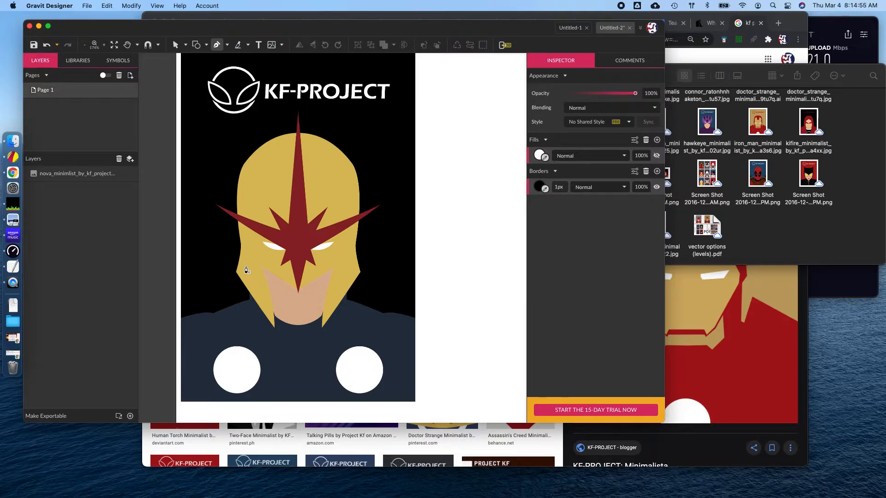
pyautogui.scroll(5, 246, 270)
pyautogui.scroll(3, 242, 270)
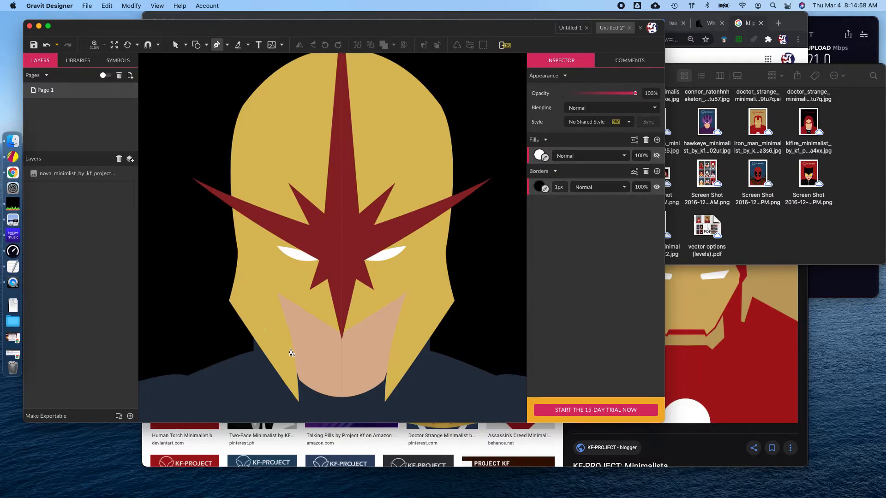
pyautogui.scroll(-1, 228, 303)
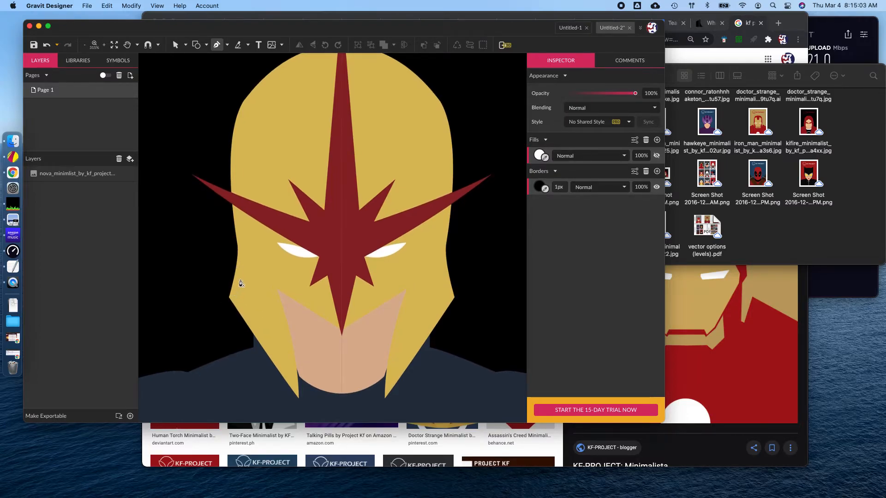
pyautogui.hscroll(1, 521, 238)
pyautogui.hscroll(2, 520, 237)
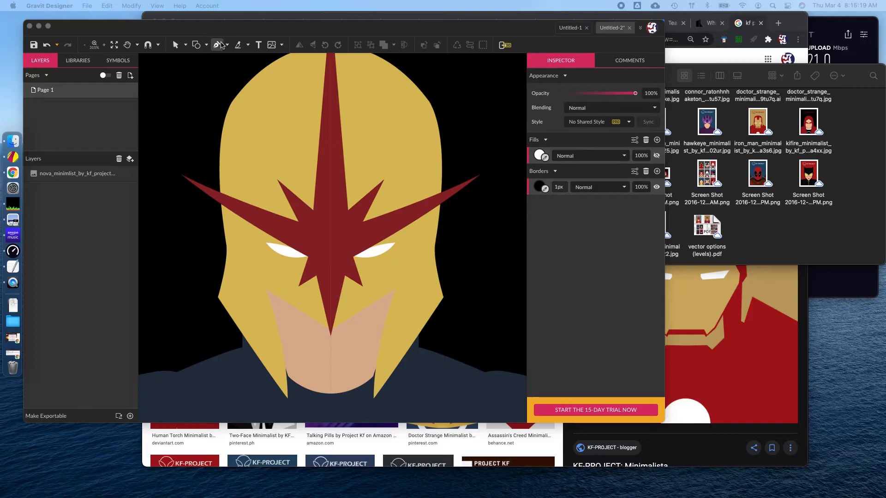
pyautogui.click(217, 304)
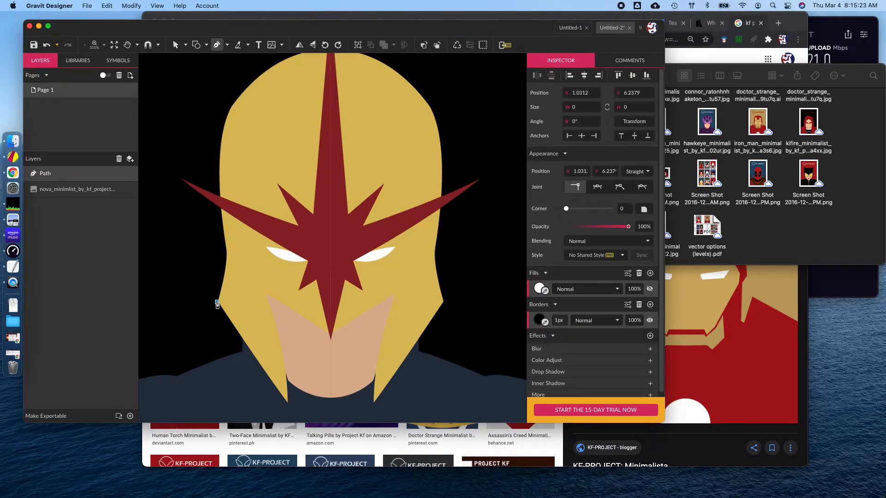
pyautogui.click(227, 257)
pyautogui.click(227, 256)
pyautogui.moveTo(226, 257); pyautogui.dragTo(228, 244)
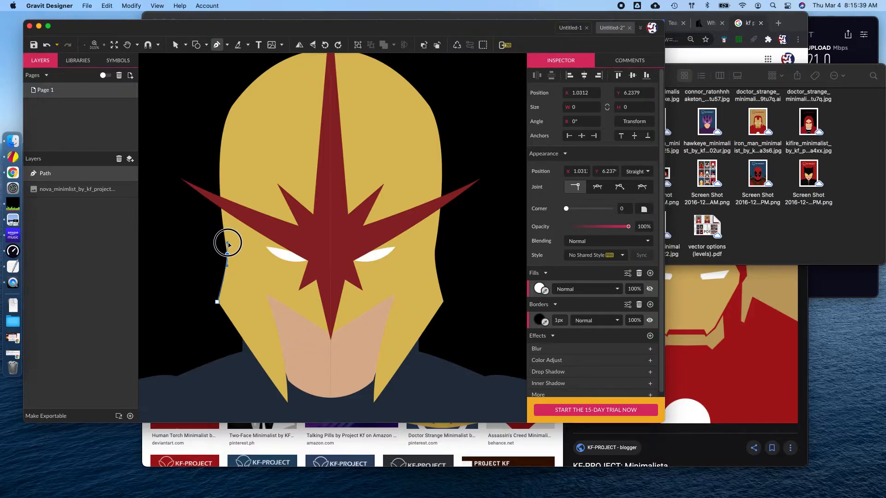
pyautogui.moveTo(228, 243); pyautogui.dragTo(227, 246)
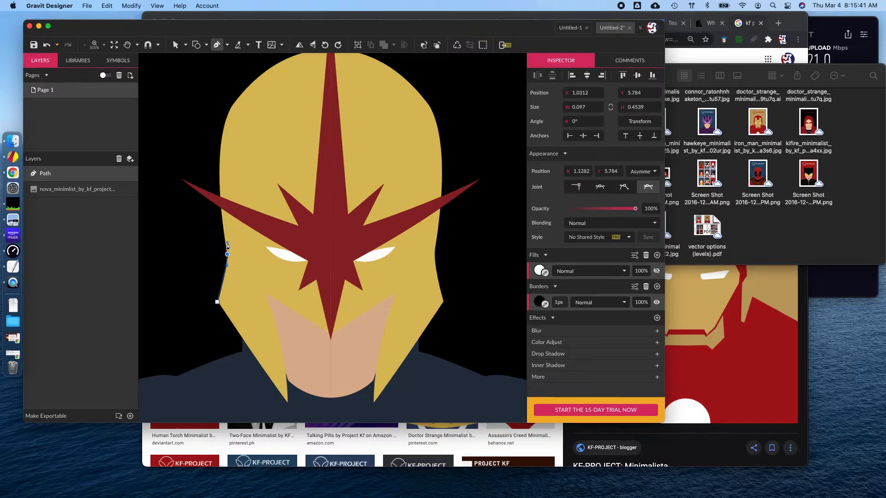
# Step: Continue the path up the helmet's left side with a corner point at the star's arm and curved points at the temple and crown
pyautogui.click(220, 210)
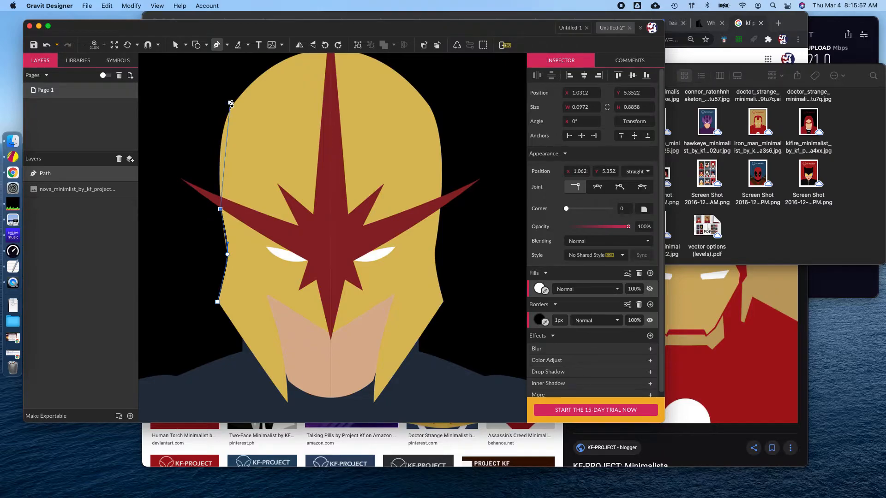
pyautogui.scroll(2, 413, 98)
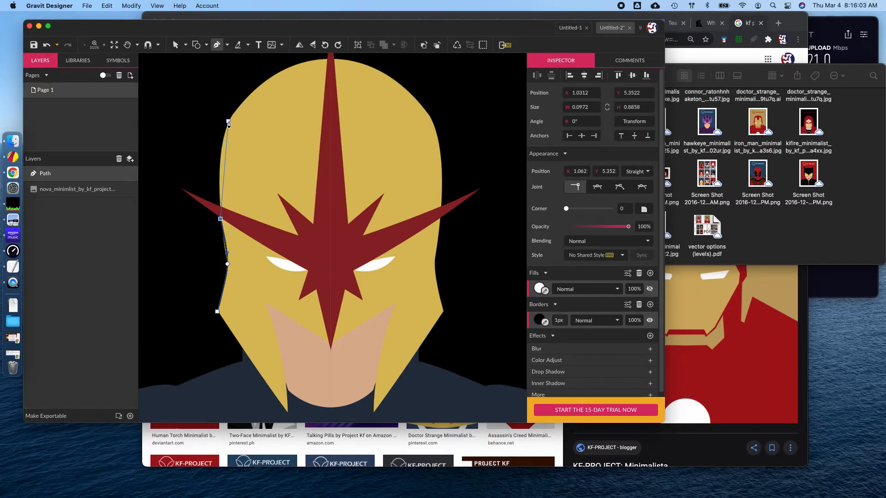
pyautogui.scroll(3, 228, 122)
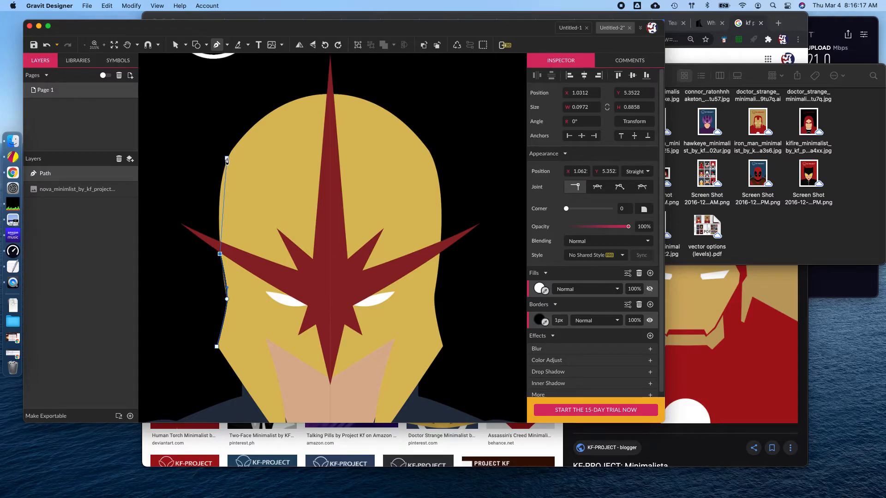
pyautogui.moveTo(226, 158); pyautogui.dragTo(242, 127)
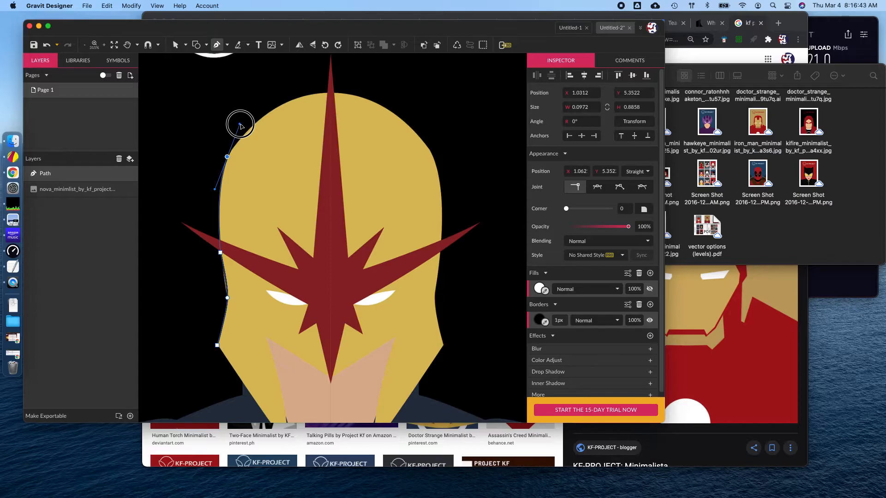
pyautogui.moveTo(240, 125); pyautogui.dragTo(222, 238)
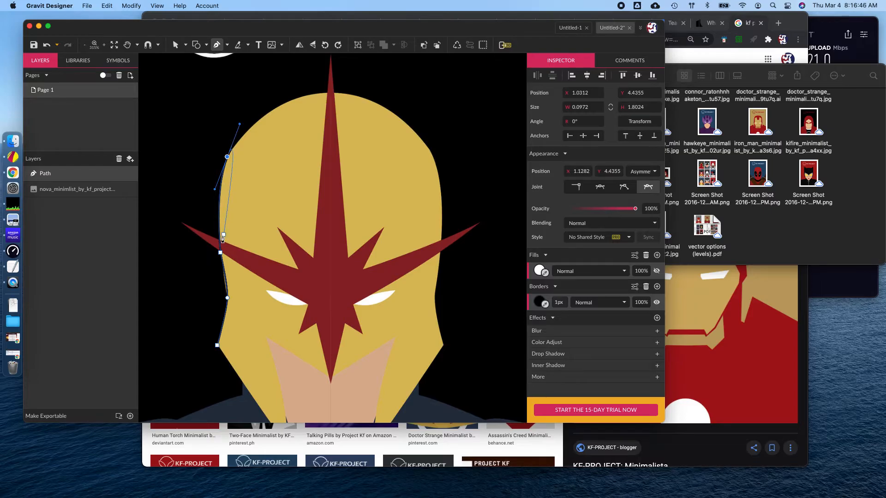
pyautogui.click(330, 95)
pyautogui.moveTo(331, 94); pyautogui.dragTo(370, 95)
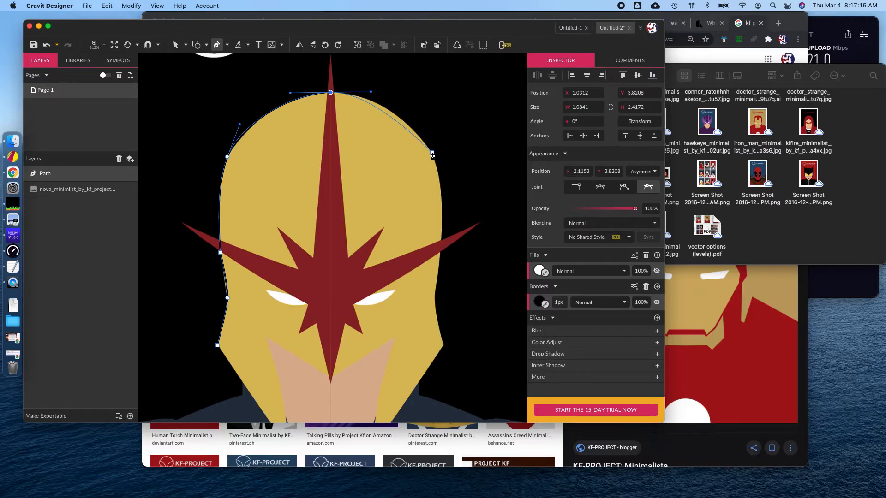
# Step: Trace the helmet's right side down from the crown through the temple, star arm and eye-level indentation to a corner point at the right jaw
pyautogui.moveTo(433, 156); pyautogui.dragTo(445, 182)
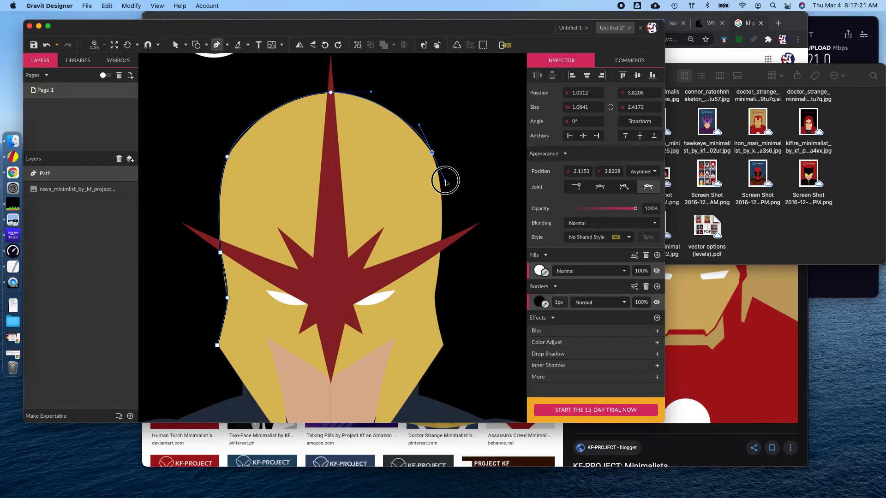
pyautogui.moveTo(445, 182); pyautogui.dragTo(445, 183)
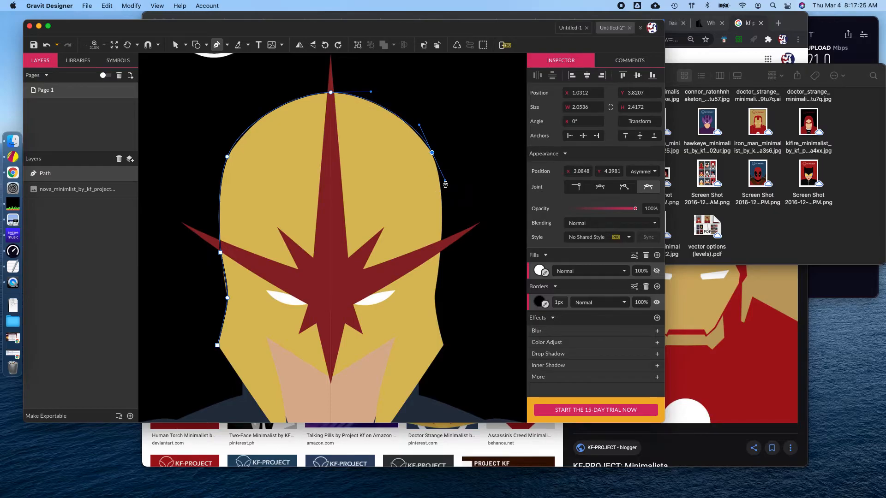
pyautogui.moveTo(420, 131)
pyautogui.mouseDown()
pyautogui.moveTo(369, 91)
pyautogui.moveTo(420, 125)
pyautogui.moveTo(372, 89)
pyautogui.moveTo(422, 137)
pyautogui.mouseUp()
pyautogui.moveTo(441, 255); pyautogui.dragTo(435, 319)
pyautogui.scroll(-3, 444, 349)
pyautogui.moveTo(443, 289); pyautogui.dragTo(378, 392)
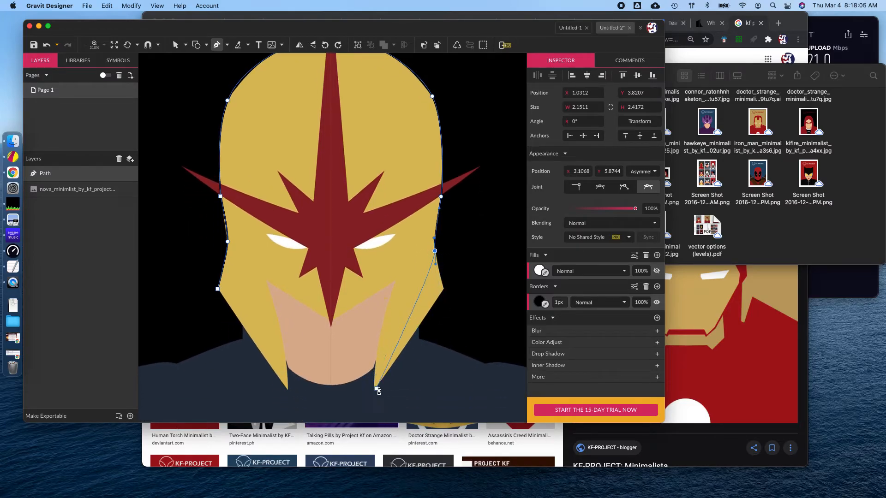
pyautogui.click(444, 290)
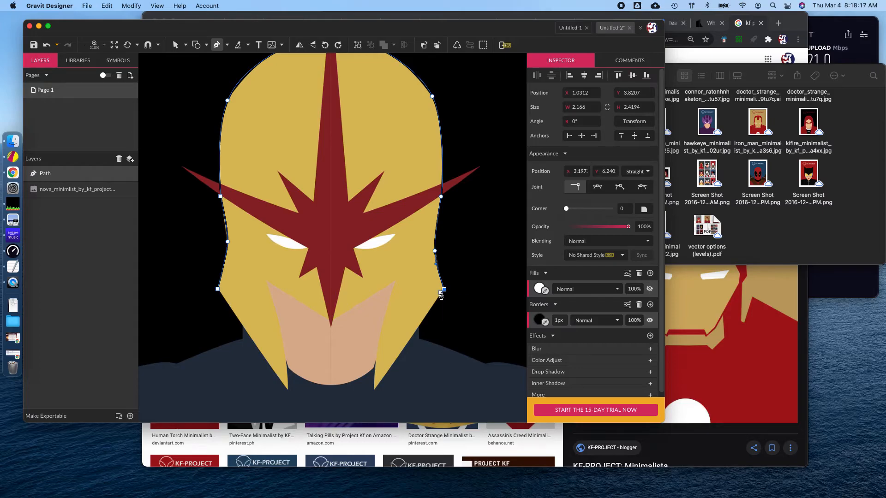
# Step: Trace the right cheek guard down to its tip, up its curved inner edge, and across to the centre point above the face opening
pyautogui.scroll(-1, 406, 341)
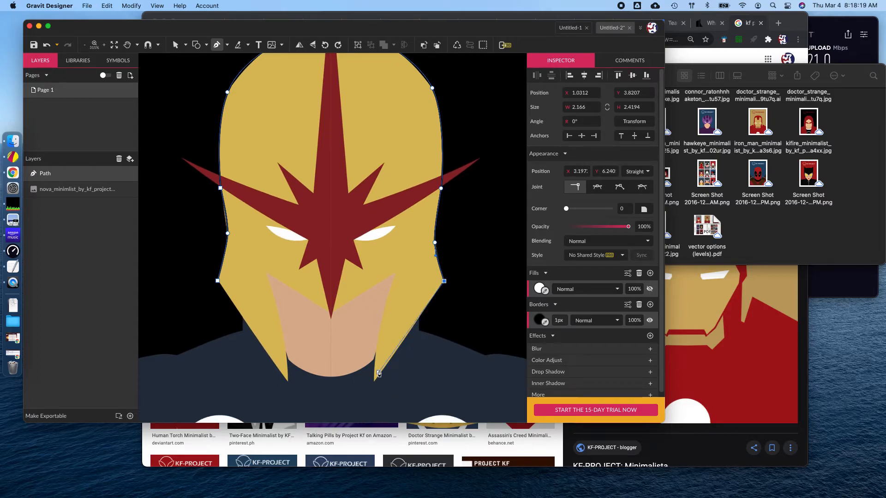
pyautogui.click(376, 382)
pyautogui.click(375, 382)
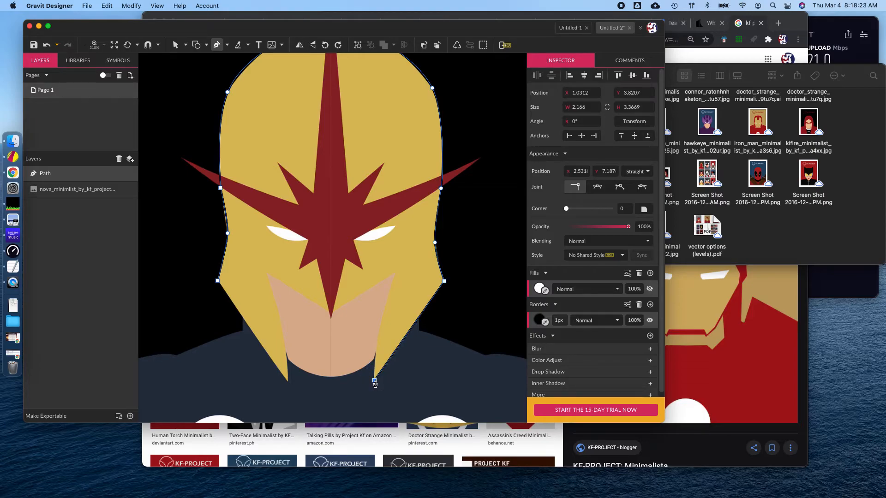
pyautogui.moveTo(379, 326); pyautogui.dragTo(384, 304)
pyautogui.click(396, 272)
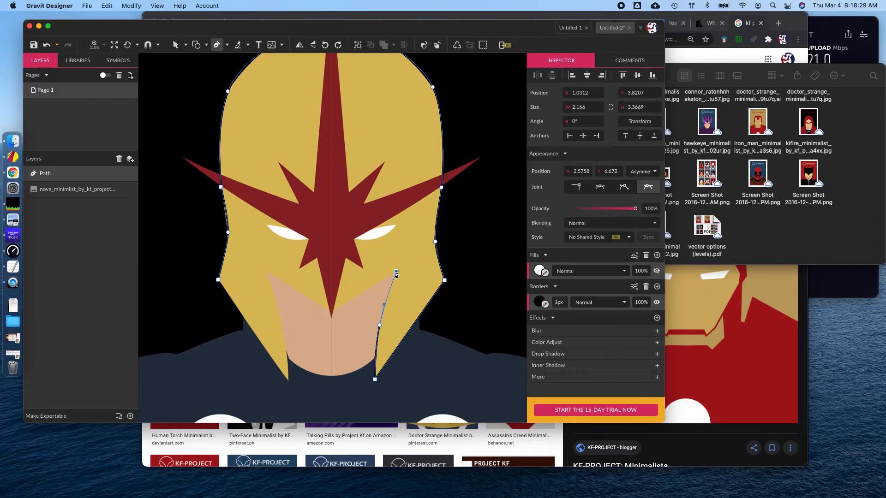
pyautogui.click(332, 313)
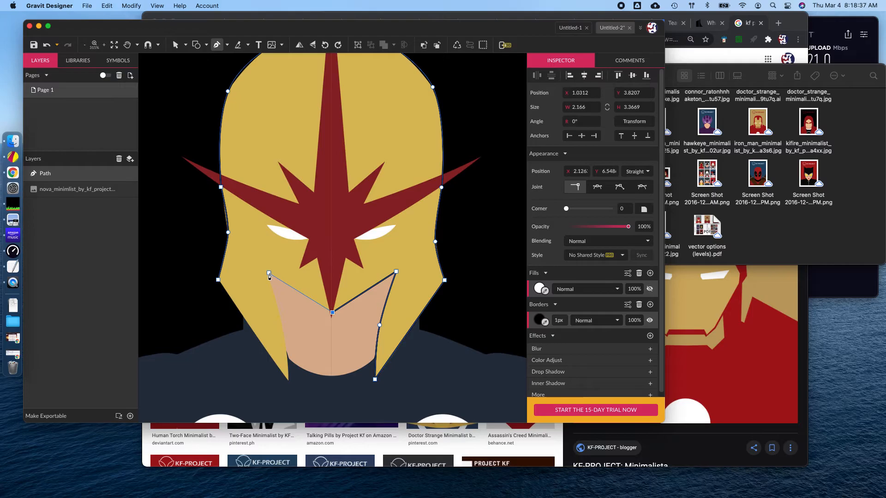
# Step: Trace the left cheek guard's curved inner edge to its tip and close the helmet path at the left jaw, about 2.17 × 3.4 in overall
pyautogui.scroll(-3, 282, 344)
pyautogui.click(284, 330)
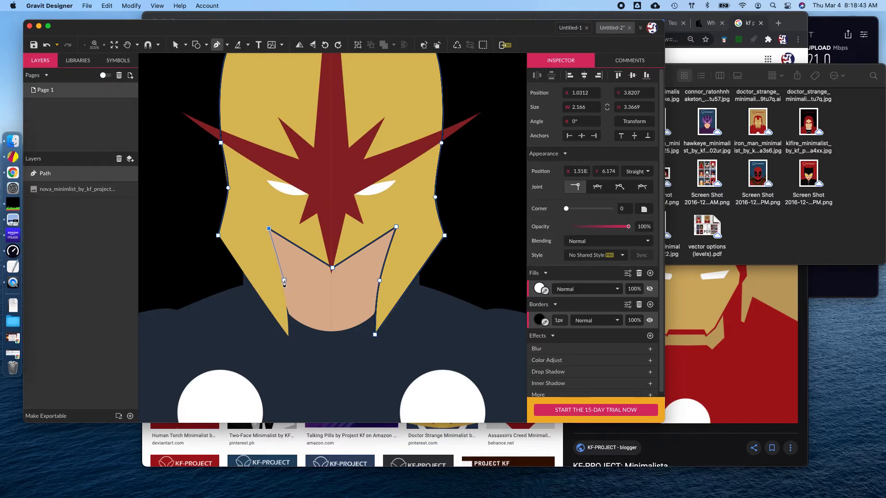
pyautogui.moveTo(283, 281); pyautogui.dragTo(286, 302)
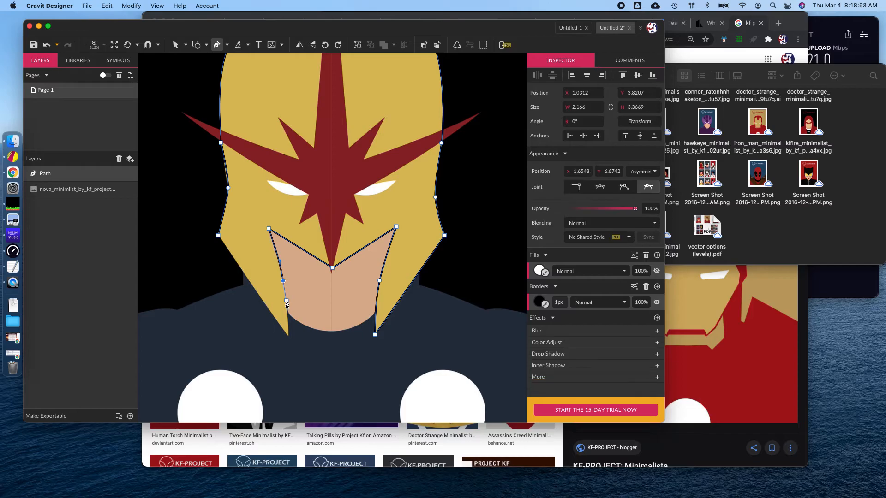
pyautogui.click(289, 339)
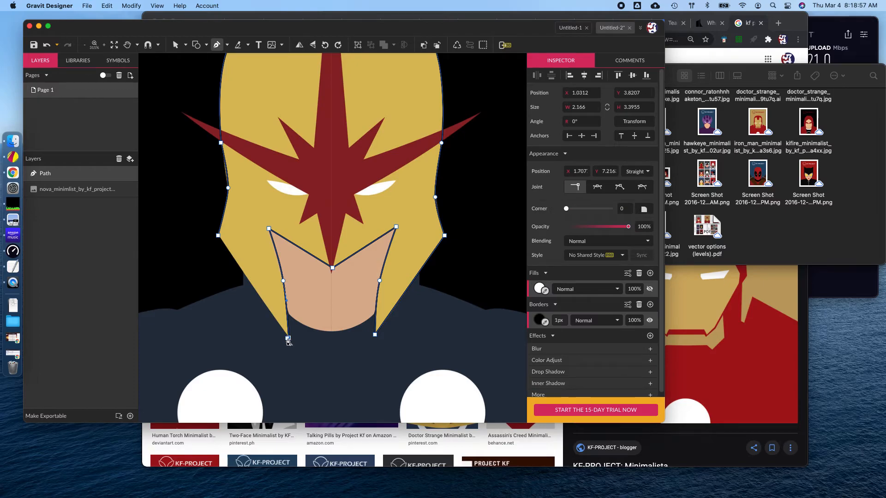
pyautogui.click(219, 237)
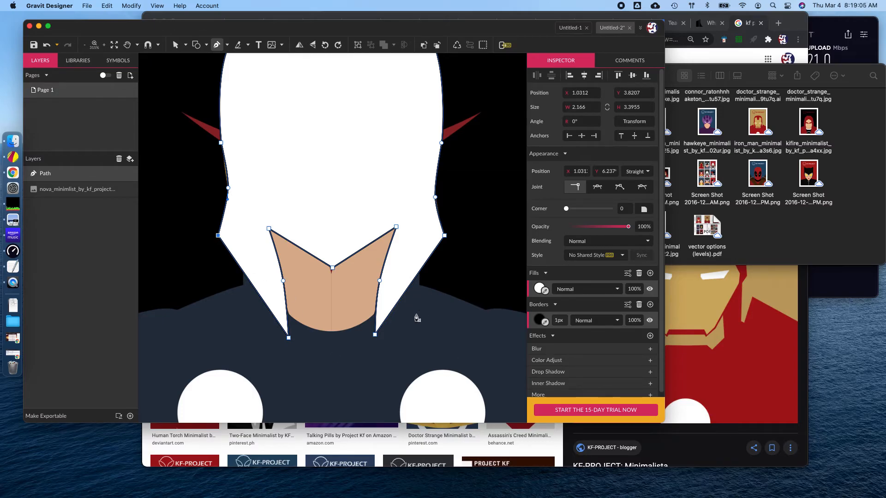
# Step: Set the view to 100% and select the whole helmet path as an object
pyautogui.scroll(2, 415, 317)
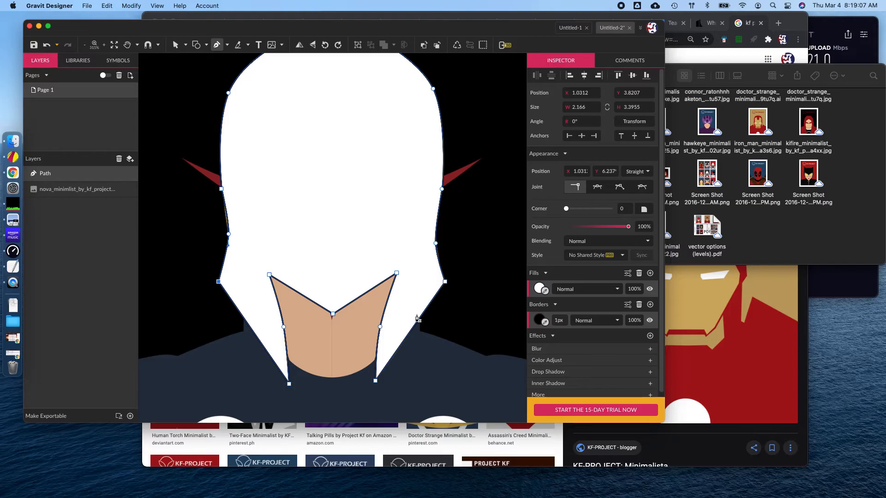
pyautogui.scroll(1, 379, 159)
pyautogui.click(94, 46)
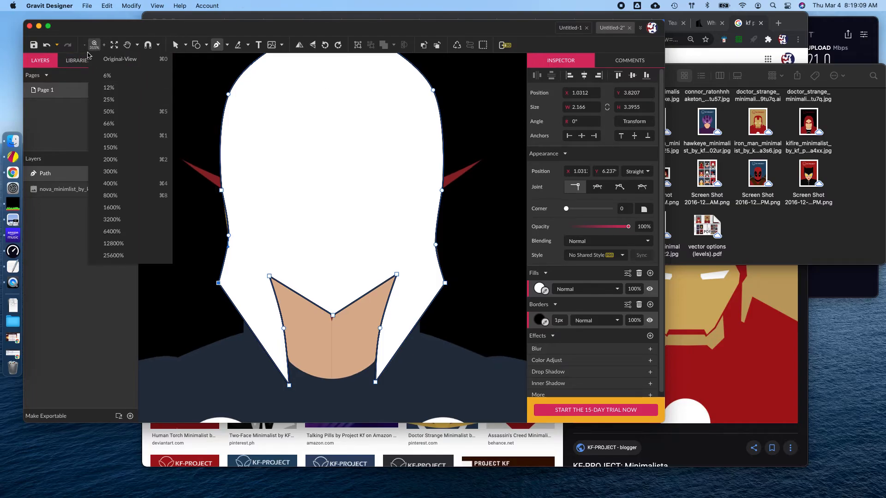
pyautogui.click(138, 137)
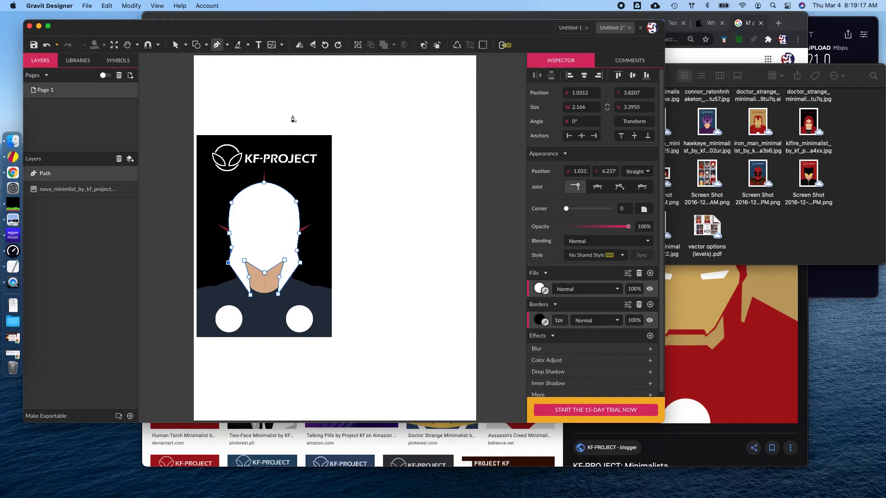
pyautogui.scroll(1, 288, 117)
pyautogui.scroll(4, 176, 52)
pyautogui.click(175, 45)
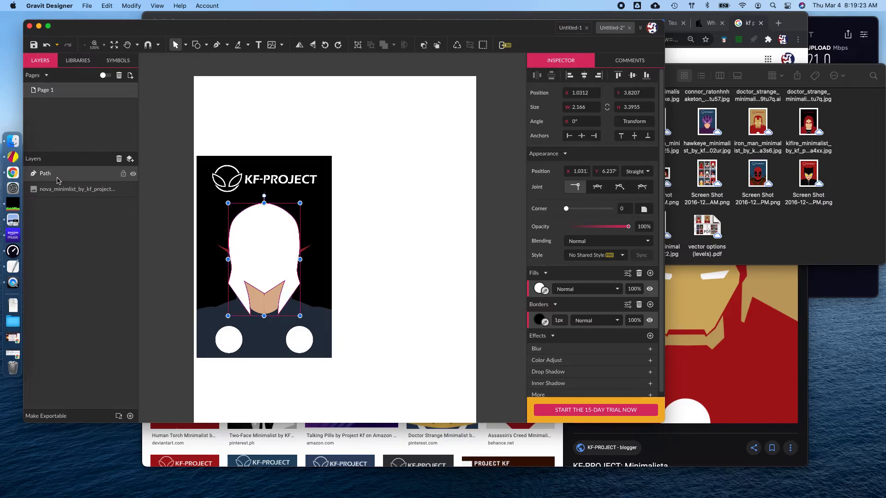
pyautogui.click(137, 214)
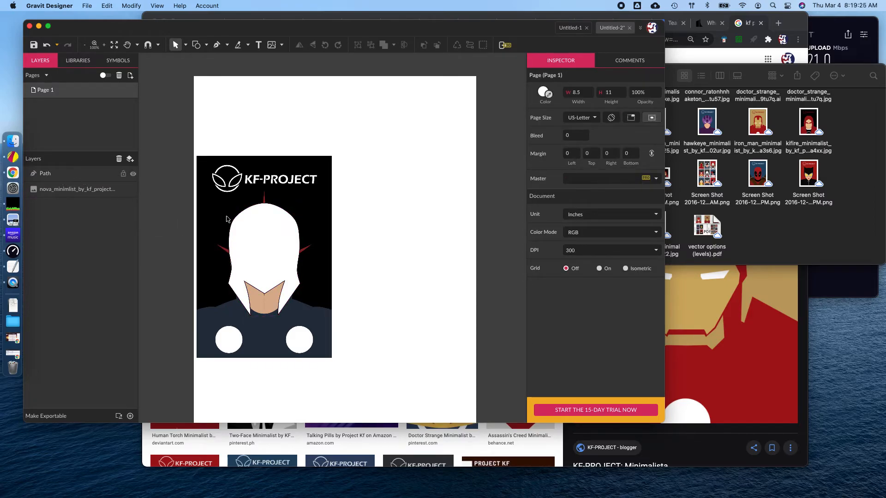
pyautogui.click(53, 175)
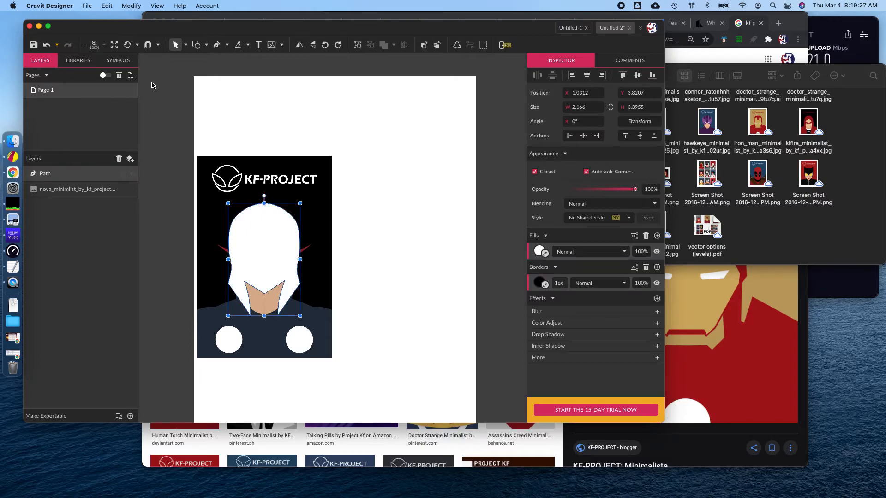
# Step: Move the helmet path straight across onto the blank page area beside the image, to an X position of about 4.98 in
pyautogui.click(266, 246)
pyautogui.moveTo(266, 246); pyautogui.dragTo(327, 246)
pyautogui.press('super+z')
pyautogui.click(257, 247)
pyautogui.moveTo(263, 242); pyautogui.dragTo(393, 240)
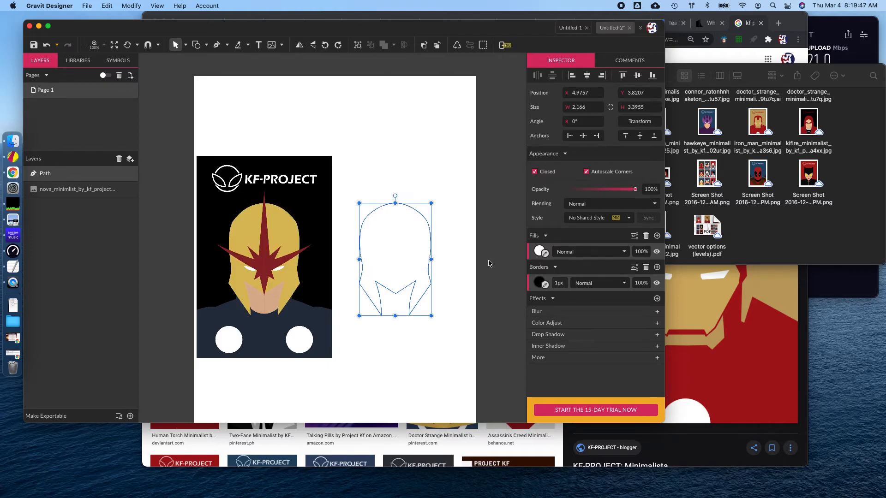
# Step: Fill the helmet shape with light peach #F4D099 and hide its black border
pyautogui.click(540, 253)
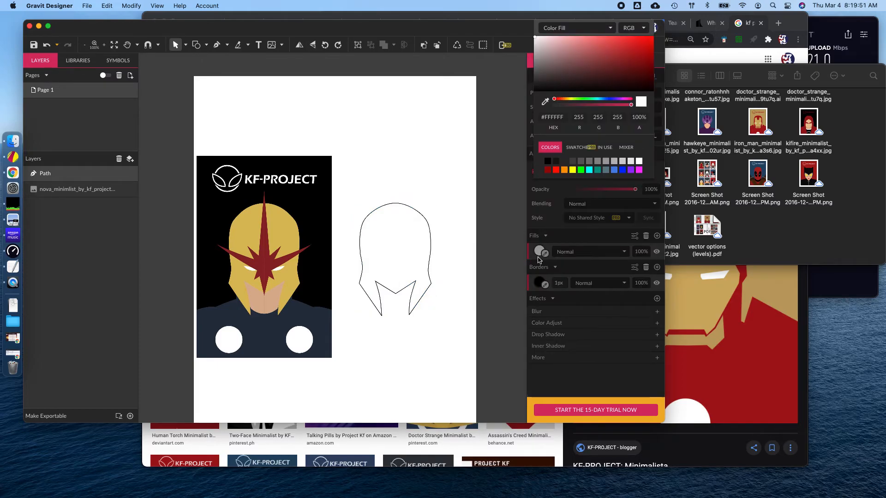
pyautogui.click(564, 170)
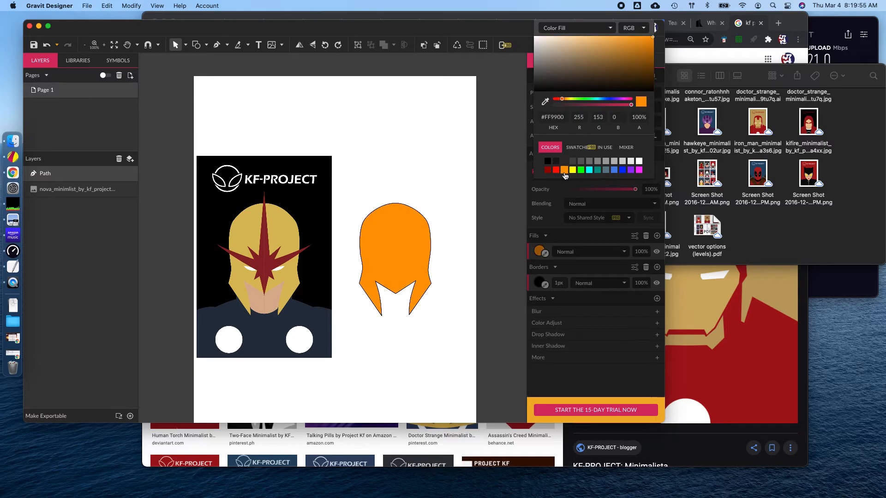
pyautogui.moveTo(618, 41); pyautogui.dragTo(579, 41)
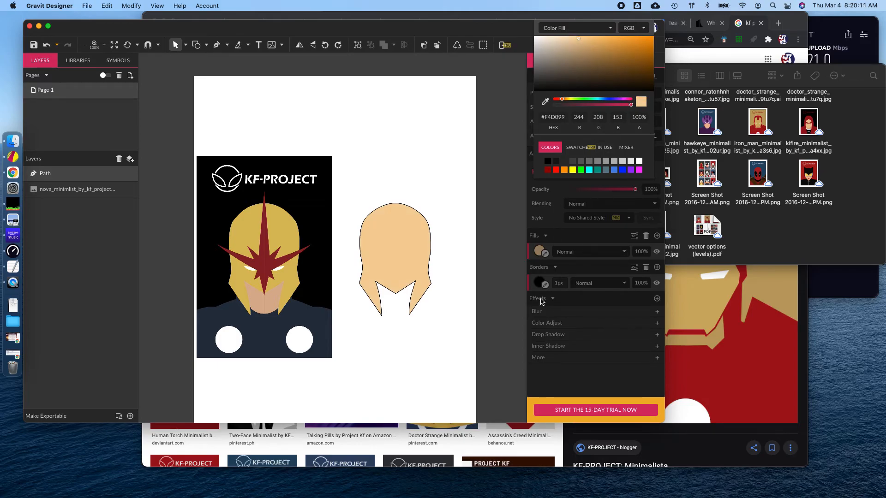
pyautogui.click(545, 280)
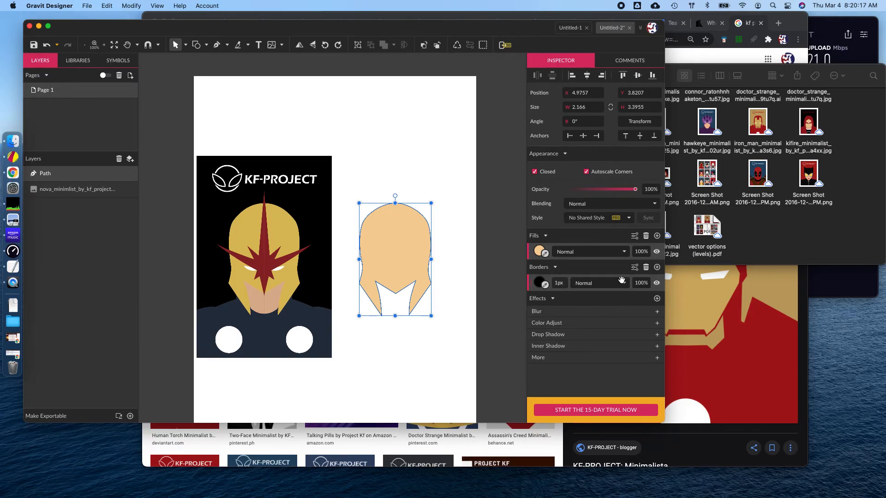
pyautogui.click(655, 283)
pyautogui.click(419, 168)
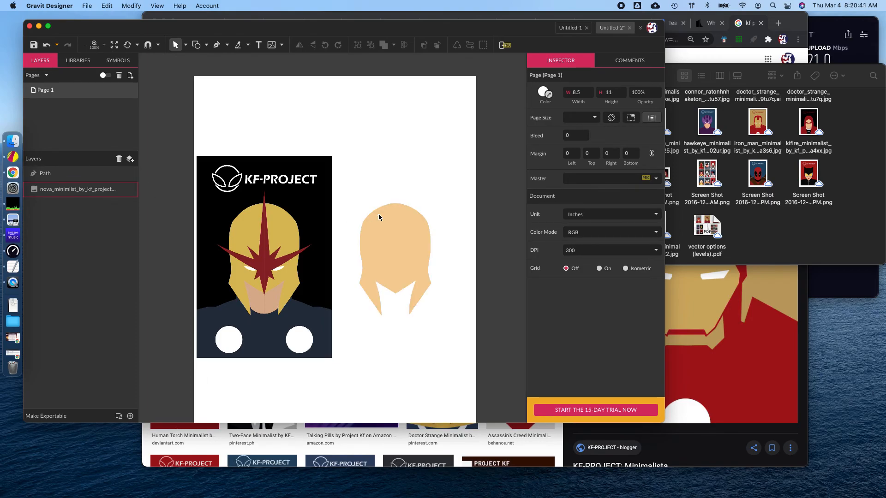
# Step: Move the helmet shape partly over the Nova image and place its layer below the image layer
pyautogui.moveTo(406, 231); pyautogui.dragTo(348, 232)
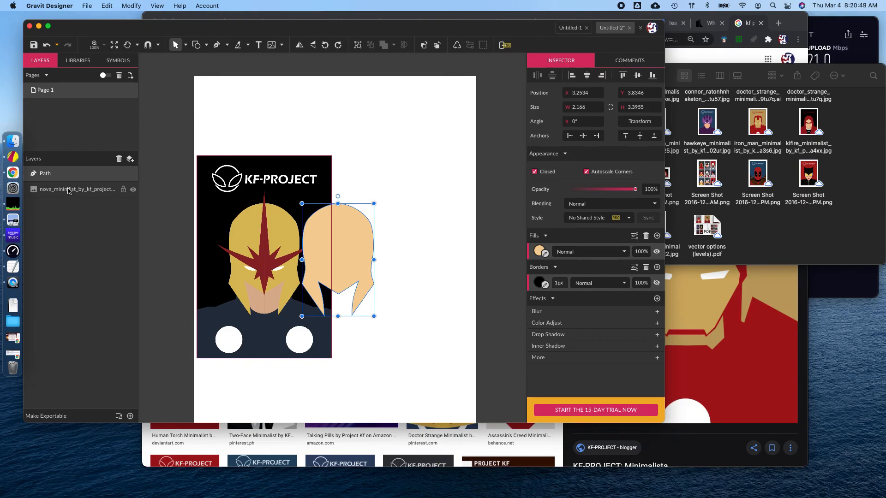
pyautogui.moveTo(51, 173); pyautogui.dragTo(50, 206)
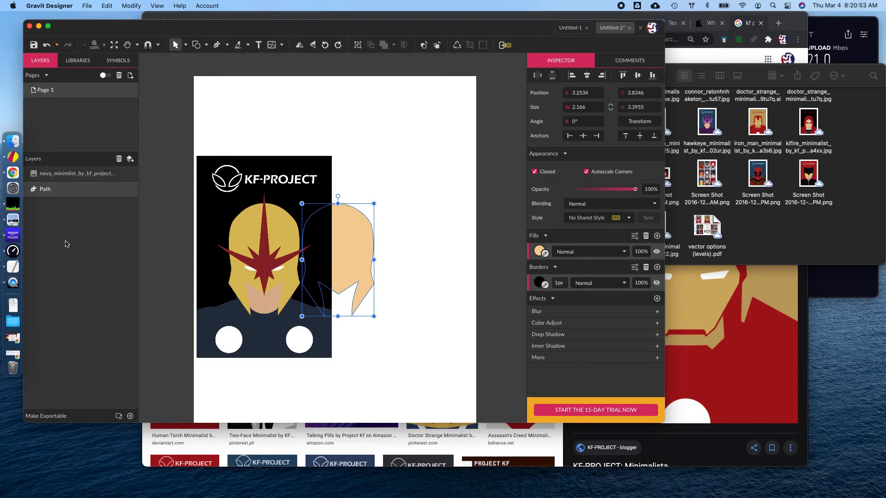
pyautogui.click(66, 253)
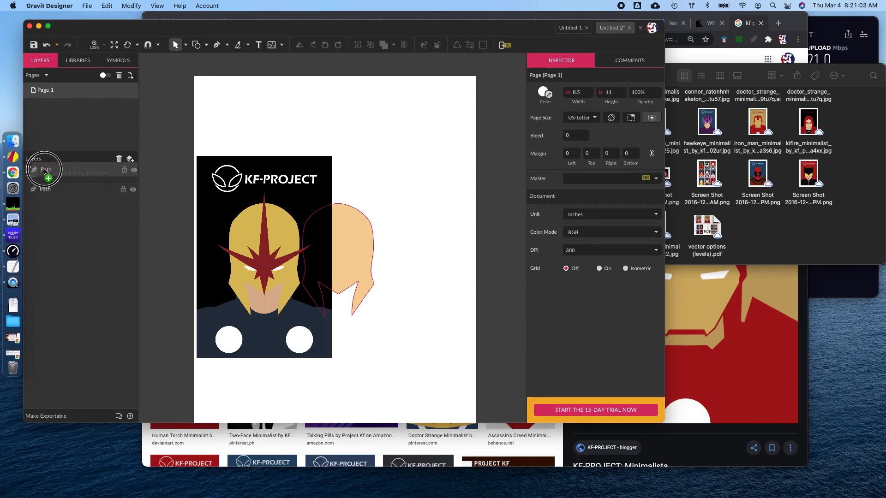
# Step: Restore the helmet layer above the image layer and move the shape back onto the blank page area
pyautogui.click(46, 189)
pyautogui.moveTo(45, 189); pyautogui.dragTo(45, 173)
pyautogui.moveTo(340, 240); pyautogui.dragTo(402, 237)
pyautogui.click(455, 266)
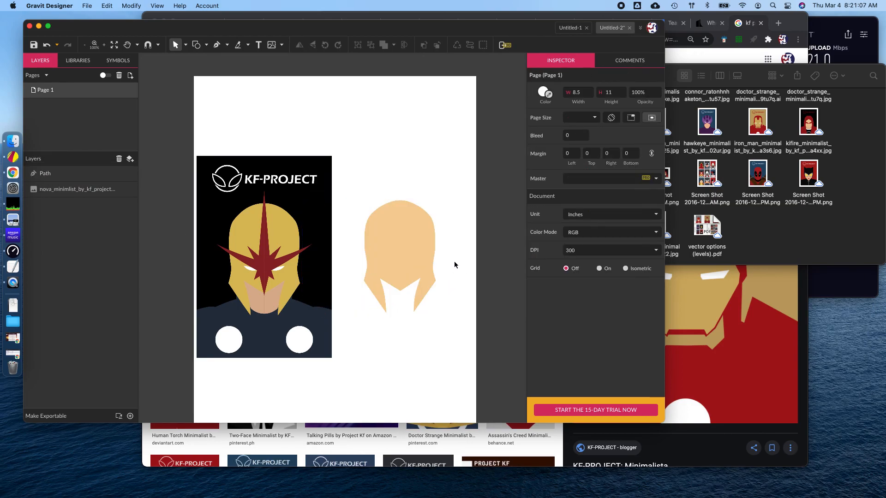